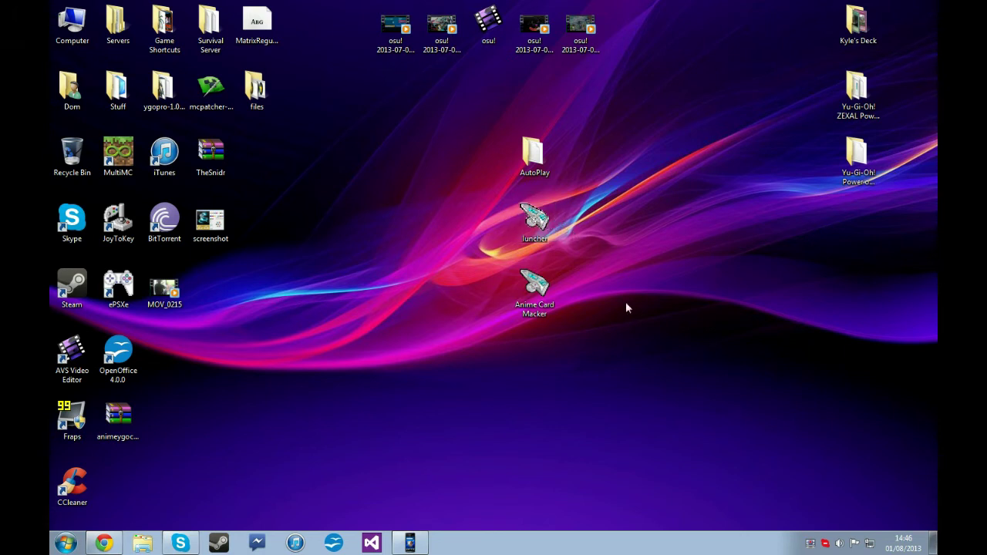
Pause the tutorial video and minimize the browser to reveal the desktop.
click(103, 543)
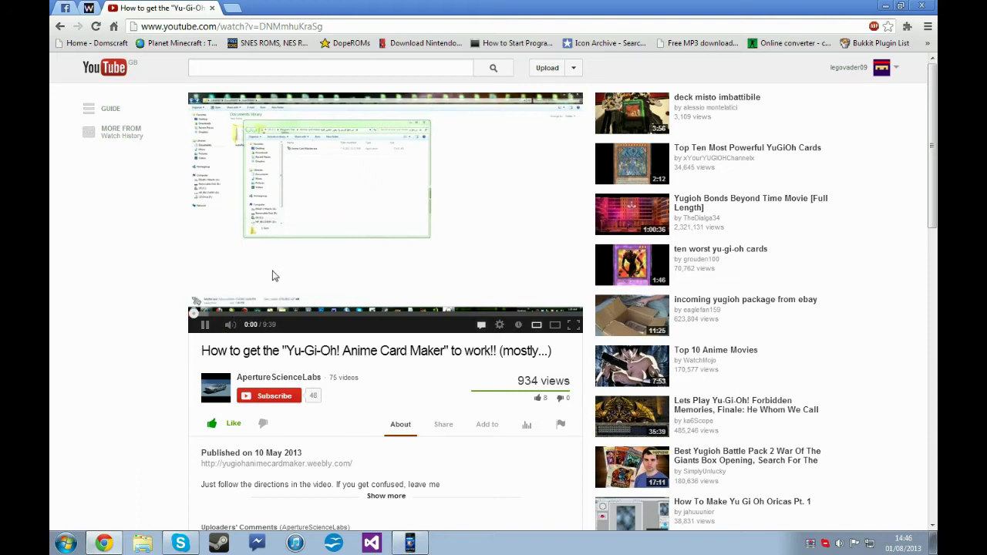
click(430, 233)
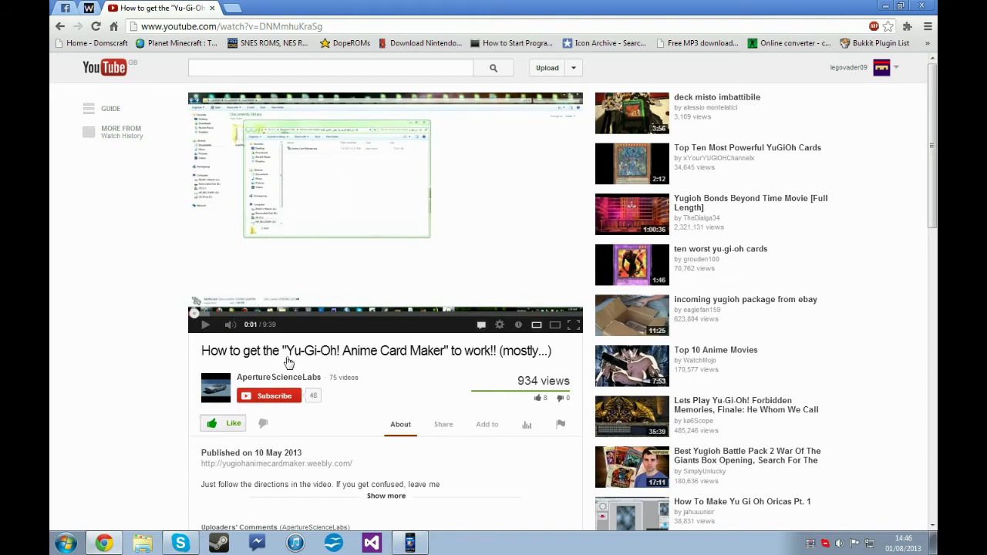
click(886, 6)
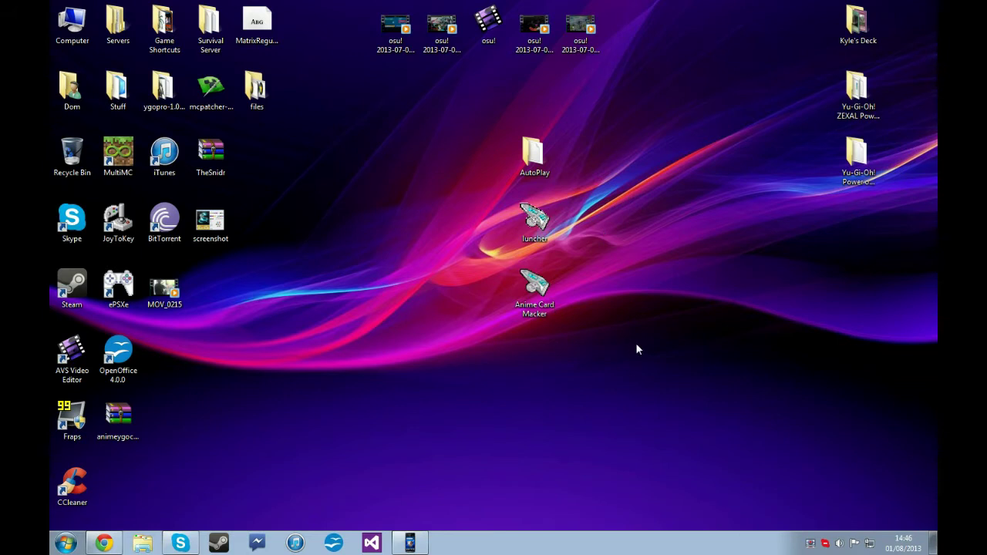
Try the Anime Card Maker launcher and editor, then close both windows.
double_click(534, 221)
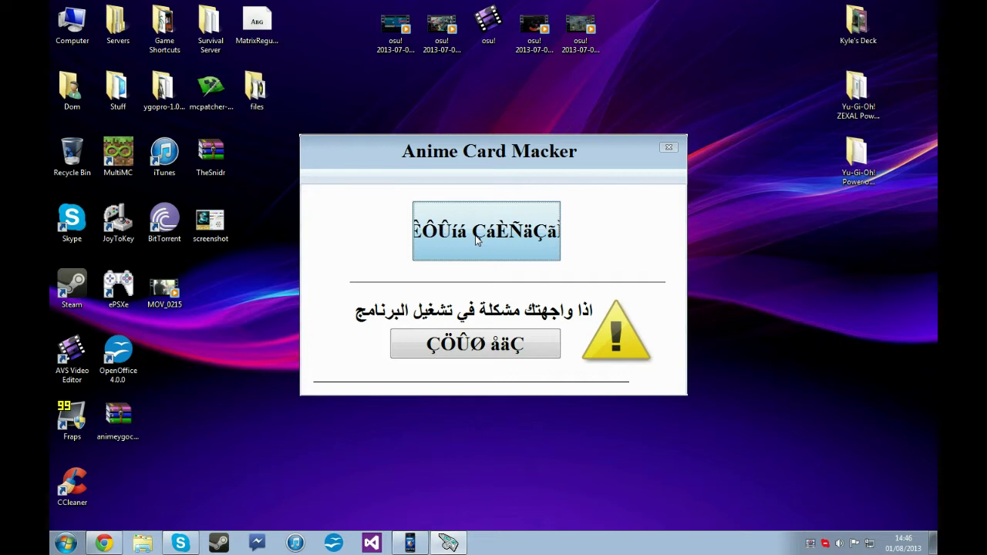
click(476, 241)
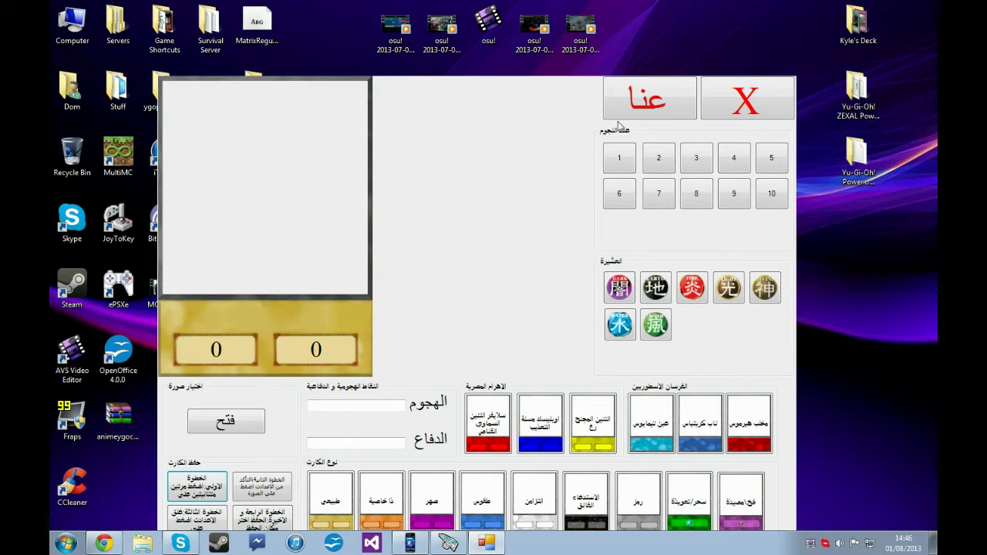
click(754, 110)
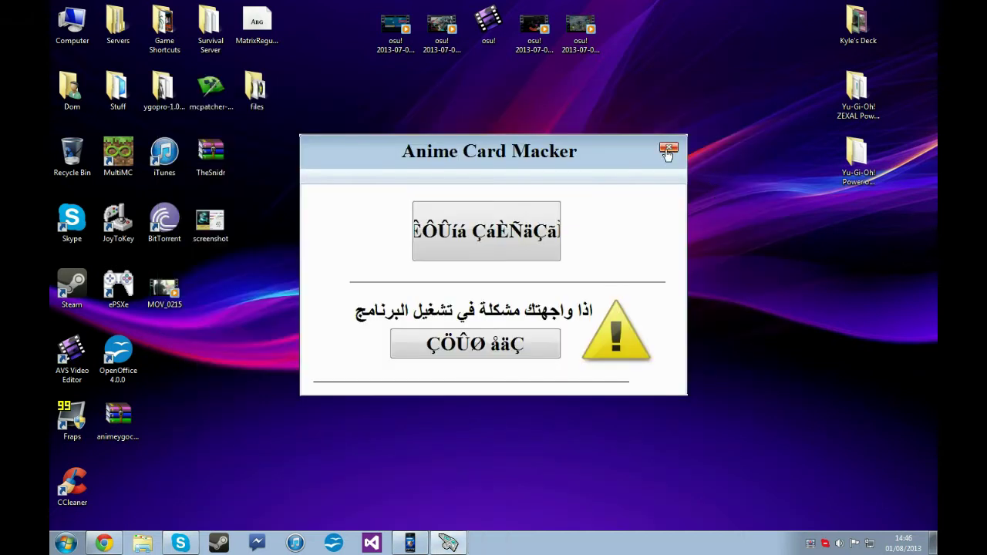
click(679, 146)
drag(612, 345, 576, 402)
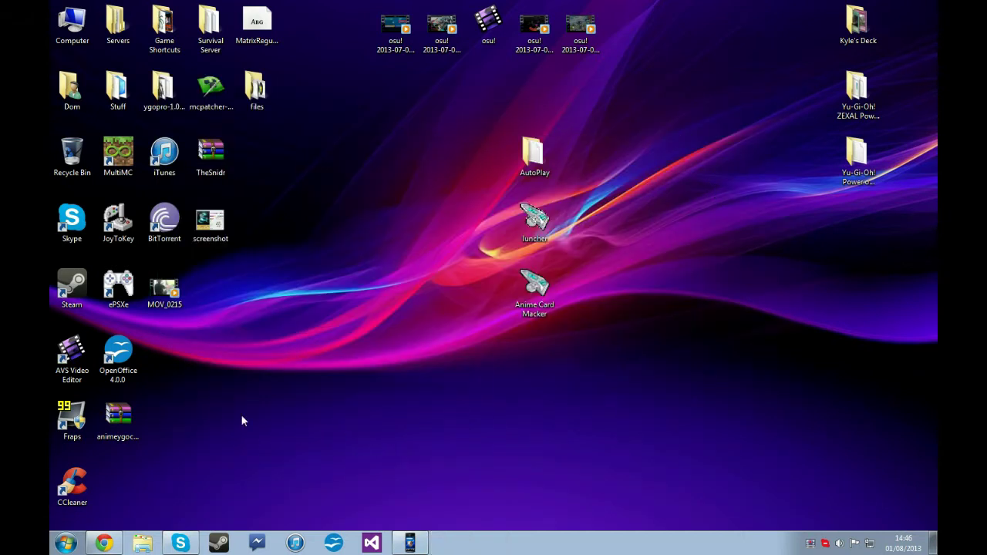
View the card maker preview screenshot in Photo Viewer, close it, and select the animeygocardmaker archive.
double_click(220, 233)
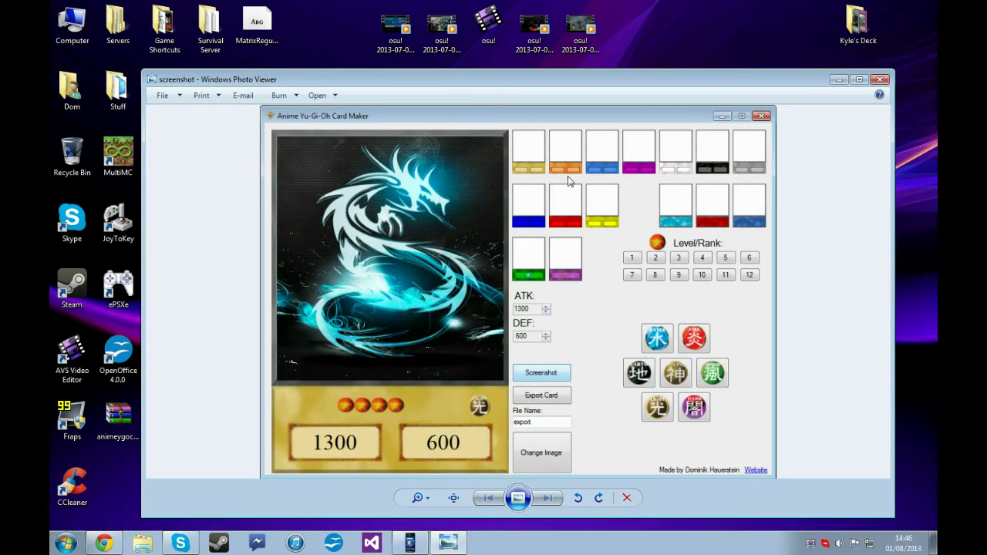
click(879, 79)
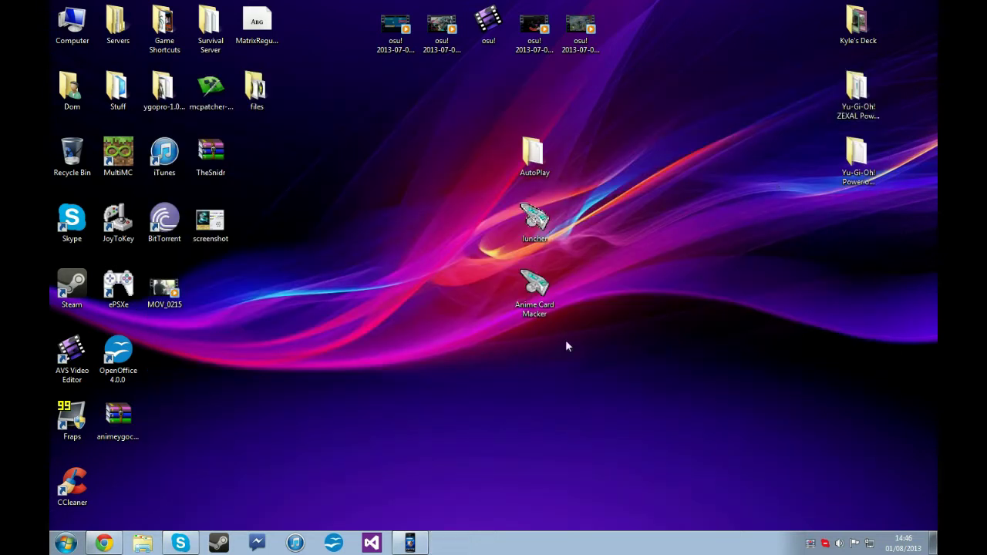
click(122, 432)
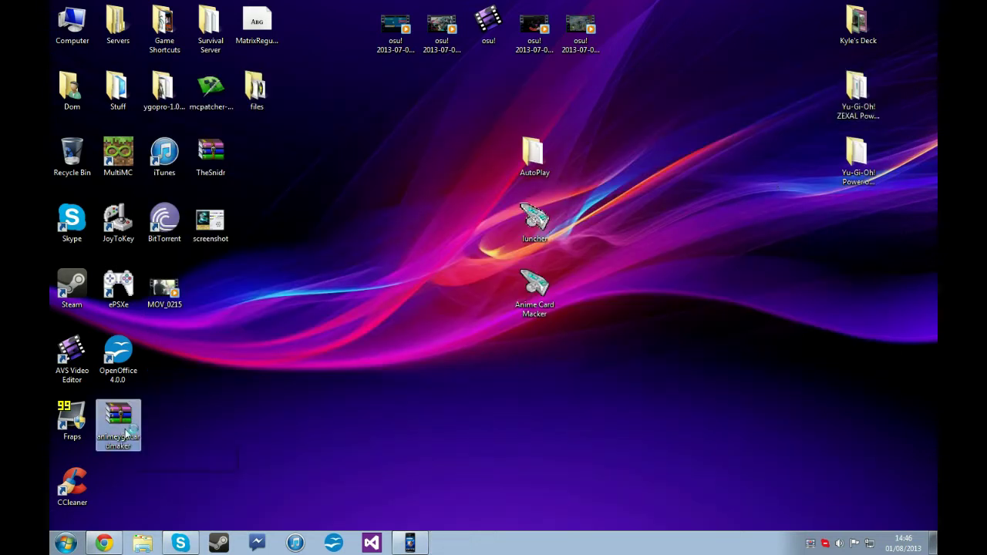
Extract Application Files, the card maker application and setup to the desktop, keeping the existing file.
double_click(125, 428)
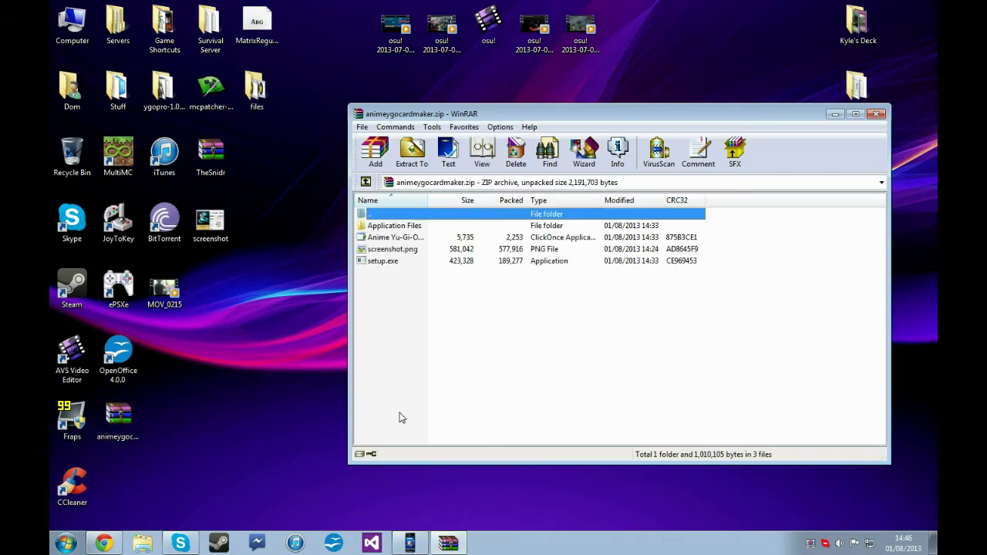
drag(423, 219, 389, 322)
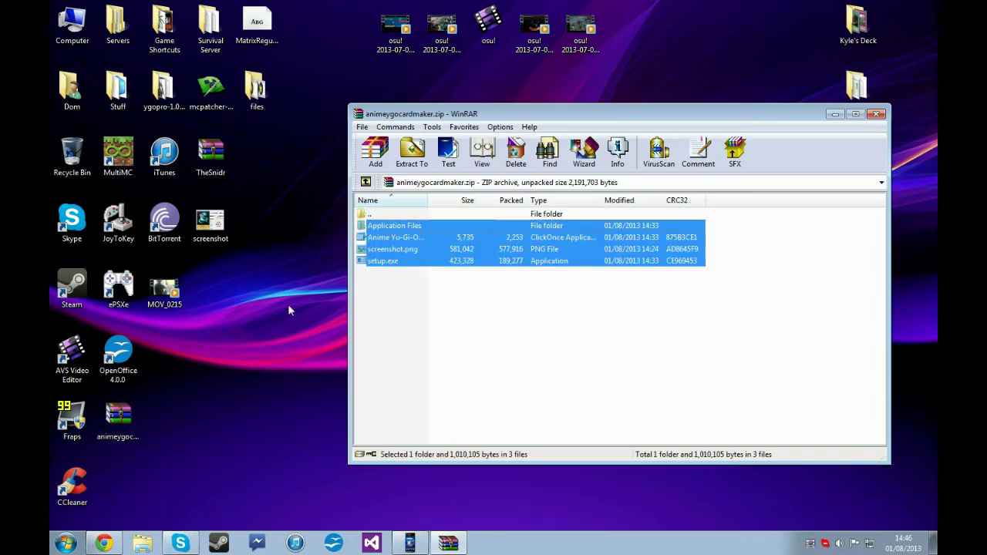
key(Return)
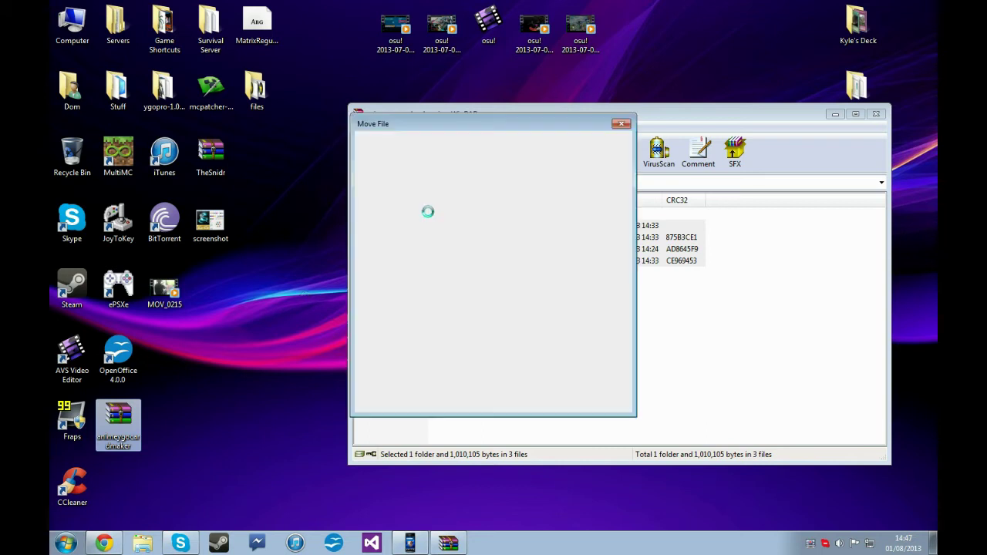
click(450, 198)
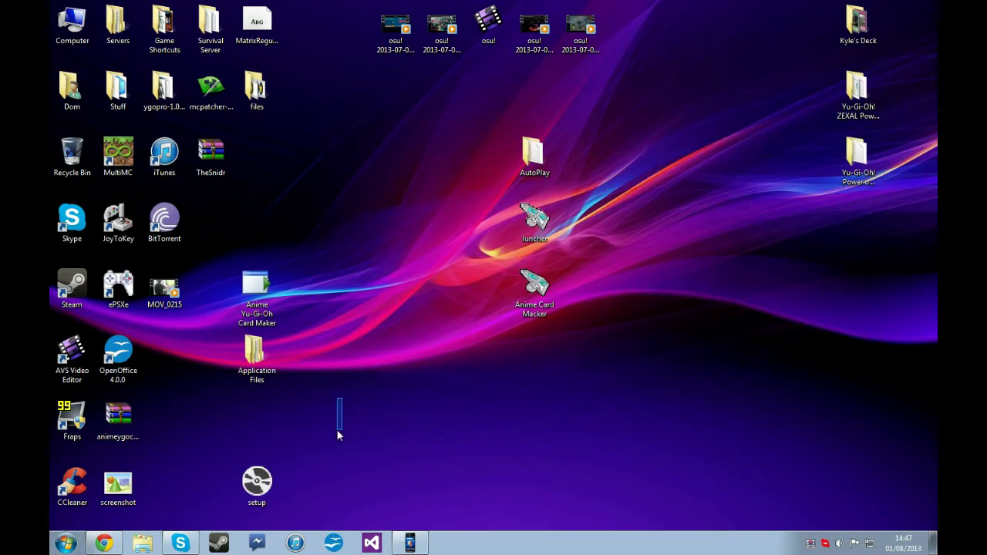
drag(257, 482, 258, 419)
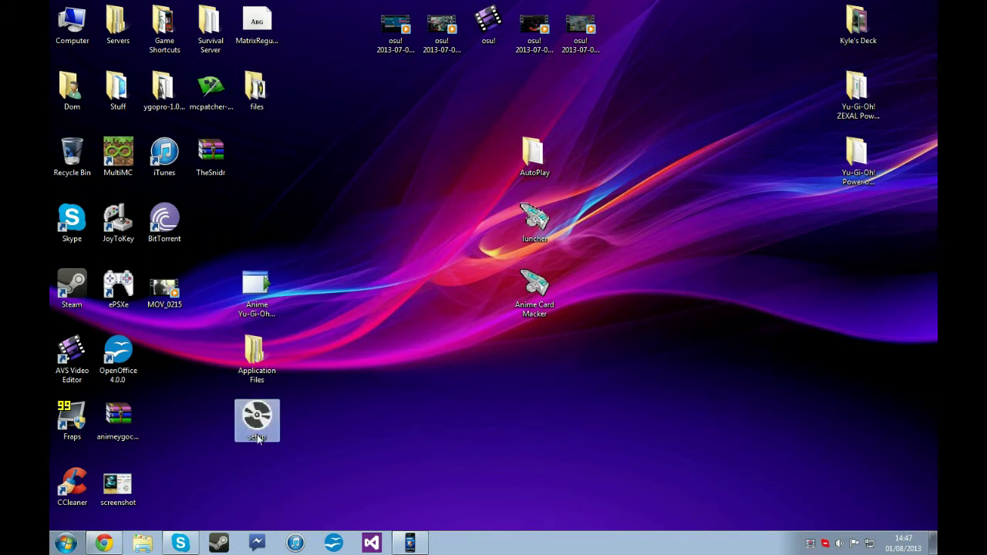
Run setup and install Anime Yu-Gi-Oh Card Maker, approving the unverified publisher warning.
double_click(258, 440)
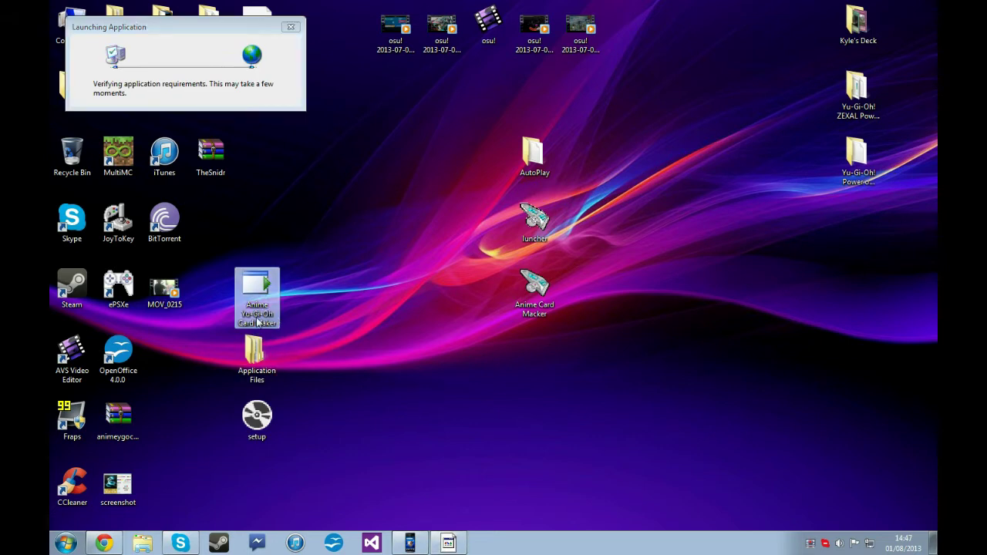
drag(354, 483, 236, 265)
click(423, 392)
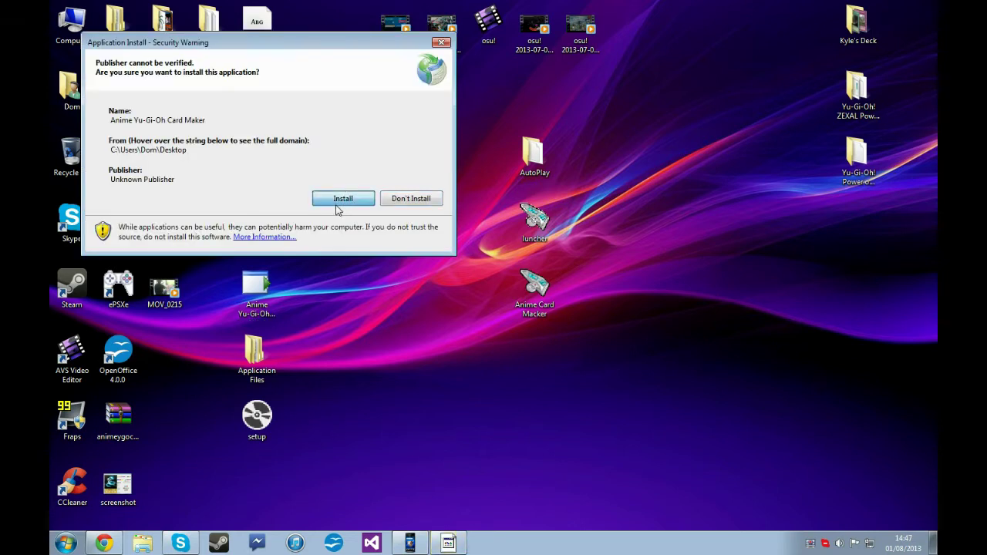
click(336, 207)
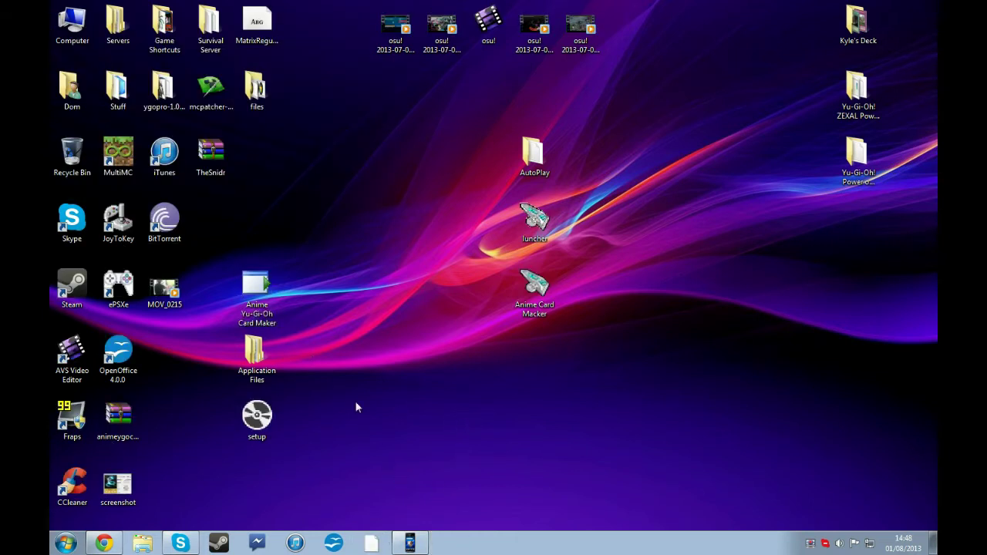
Launch Anime Yu-Gi-Oh Card Maker from the Start menu and close one duplicate News window.
click(66, 543)
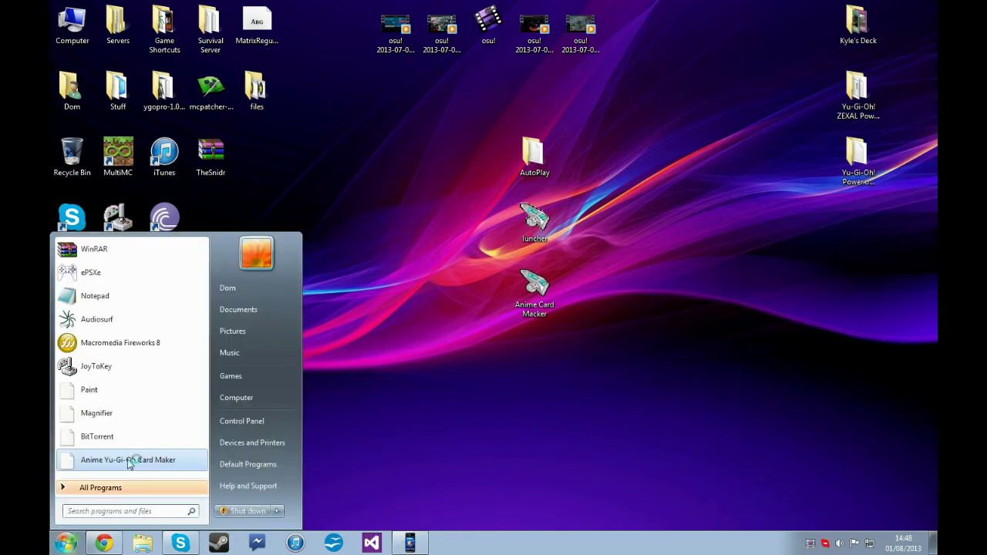
click(131, 461)
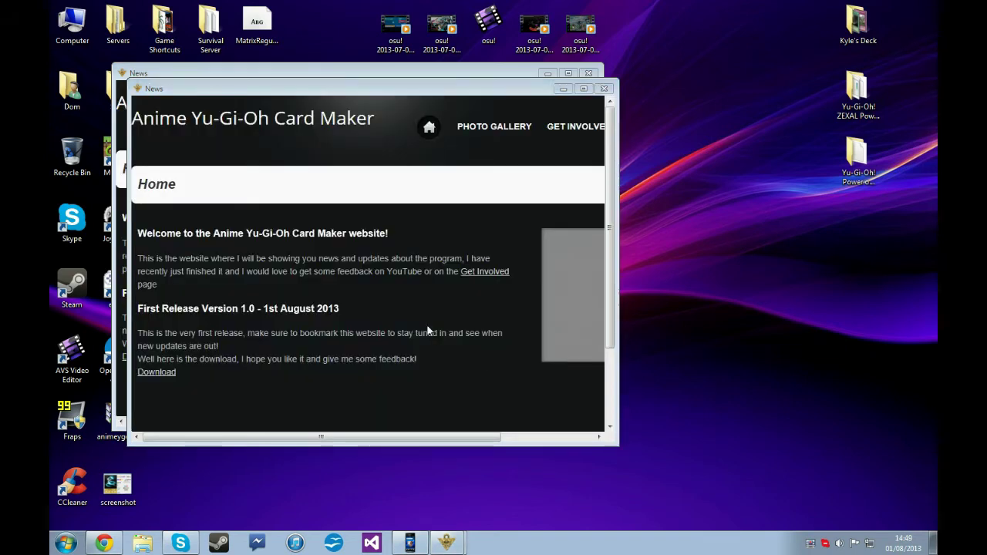
mouse_move(351, 89)
mouse_down()
mouse_move(370, 5)
mouse_move(390, 119)
mouse_up()
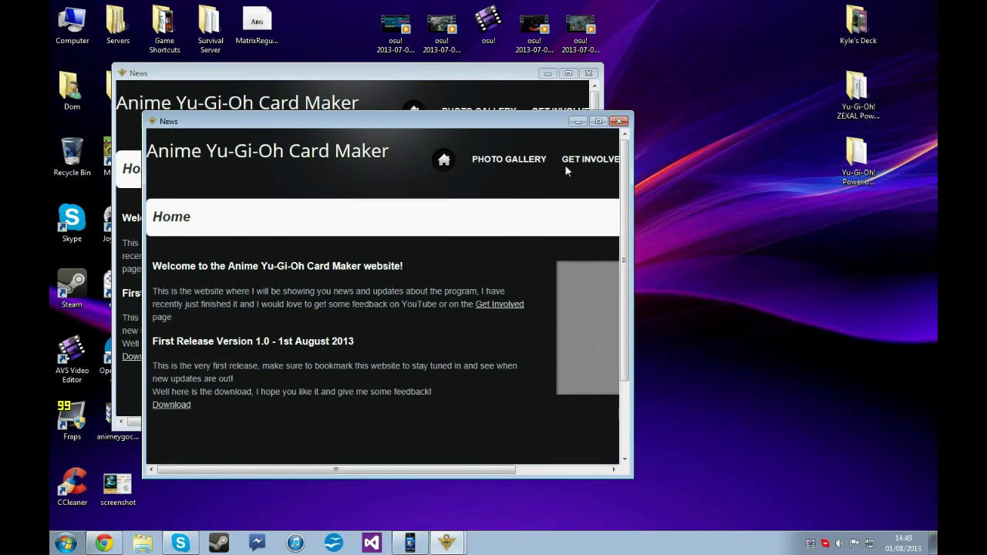
click(618, 121)
Close the leftover News and extra editor windows, reposition the editor, and apply the blue frame.
click(408, 494)
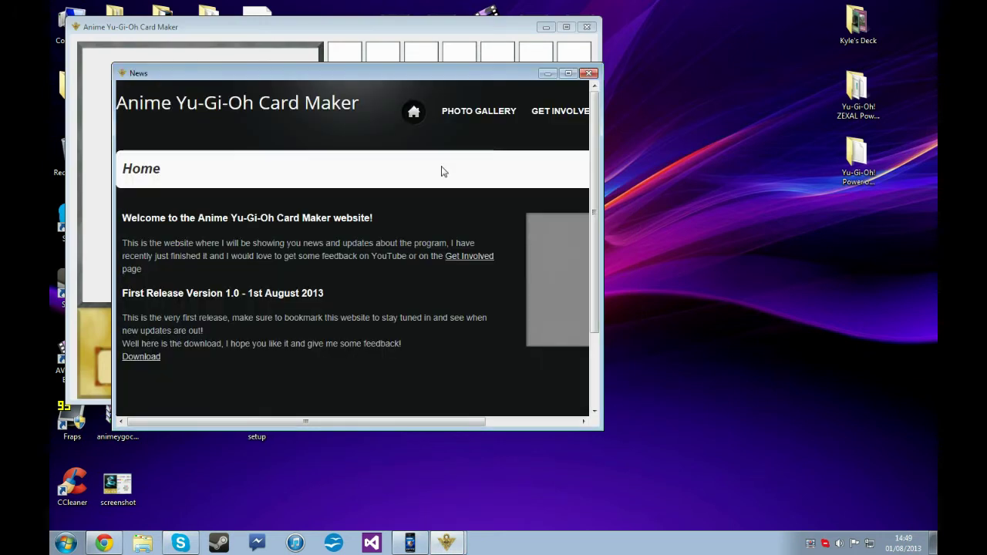
click(590, 73)
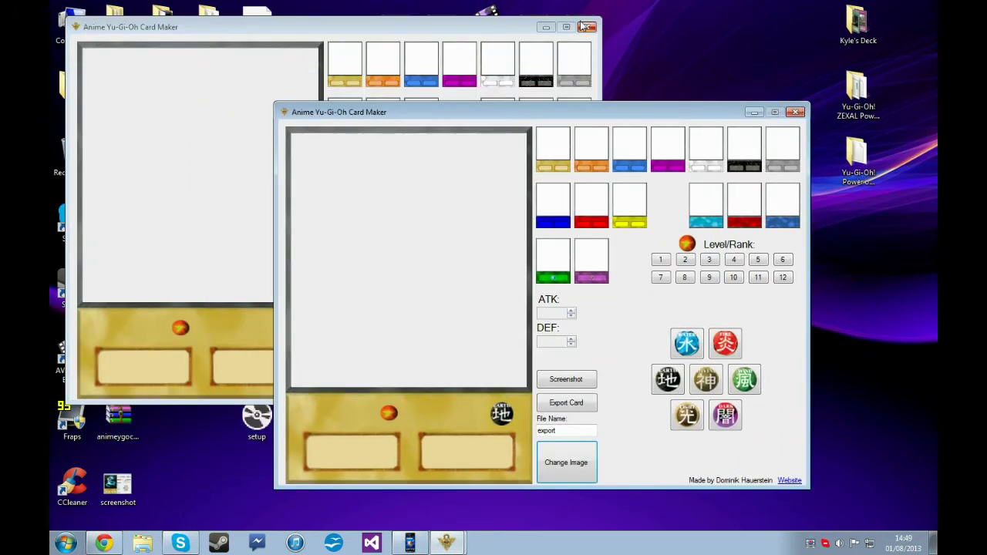
click(587, 27)
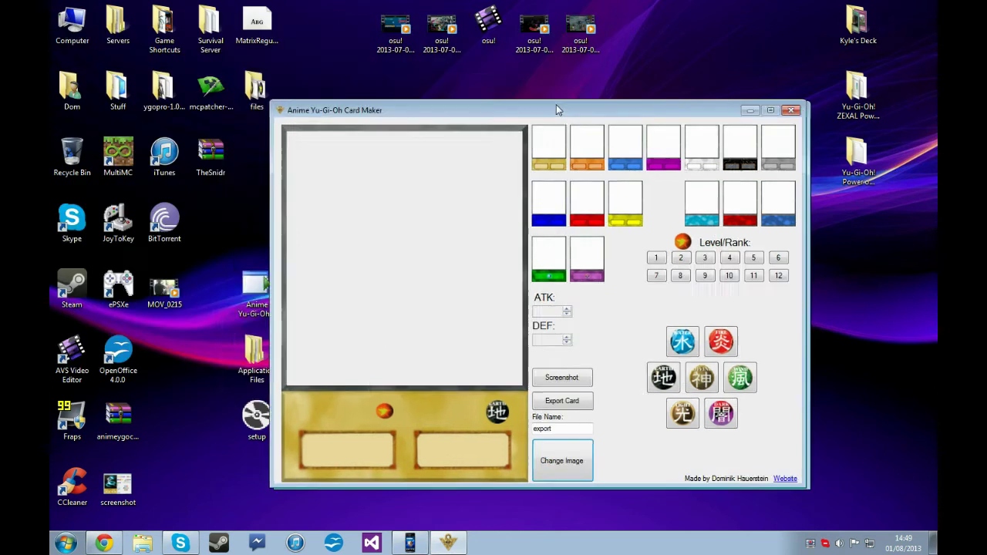
drag(566, 114, 508, 82)
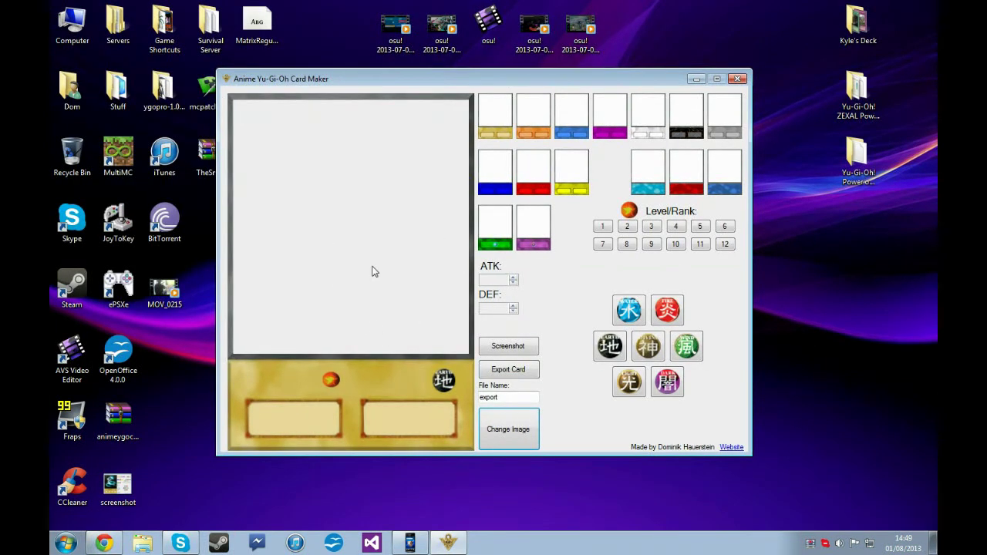
click(535, 127)
click(577, 126)
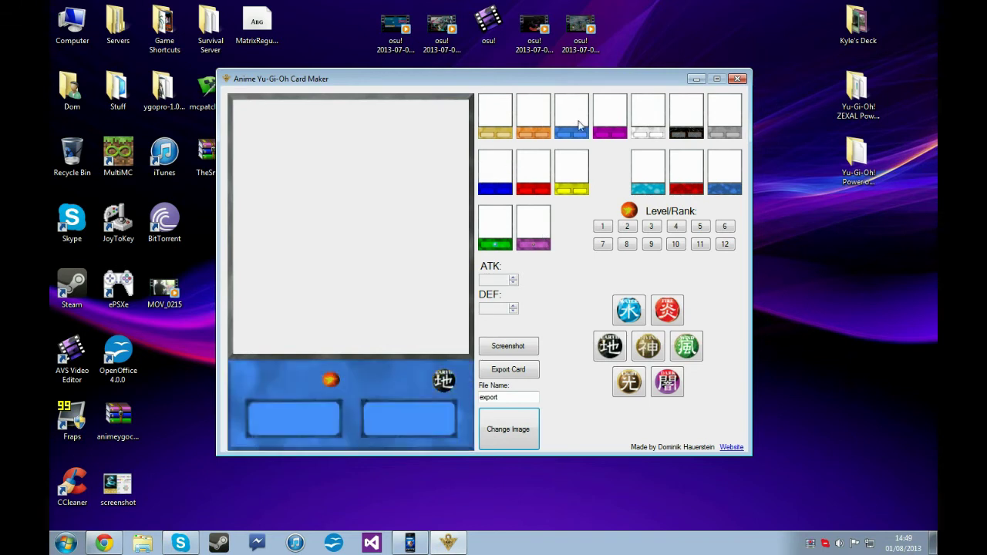
Compare frame templates and settle on the gold Normal-monster frame.
click(612, 123)
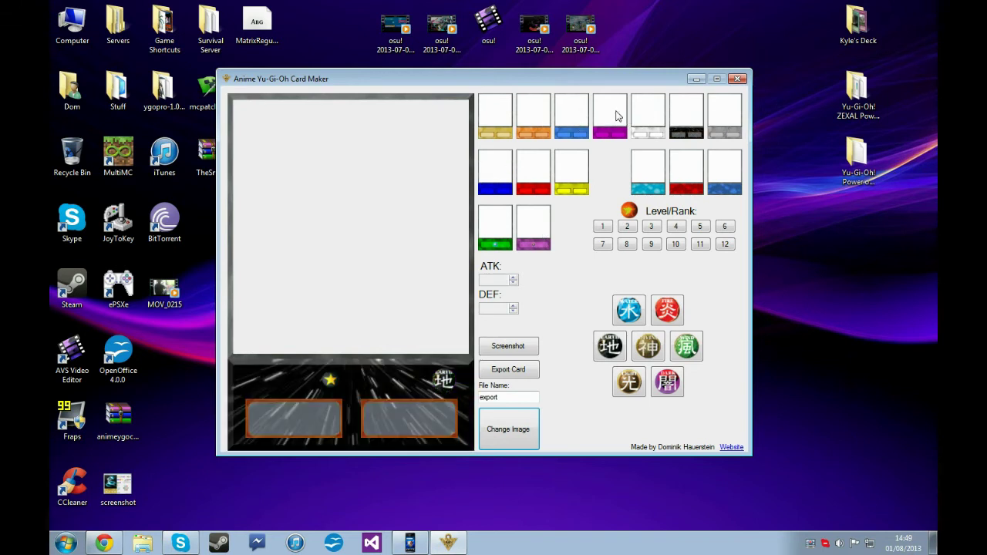
click(490, 120)
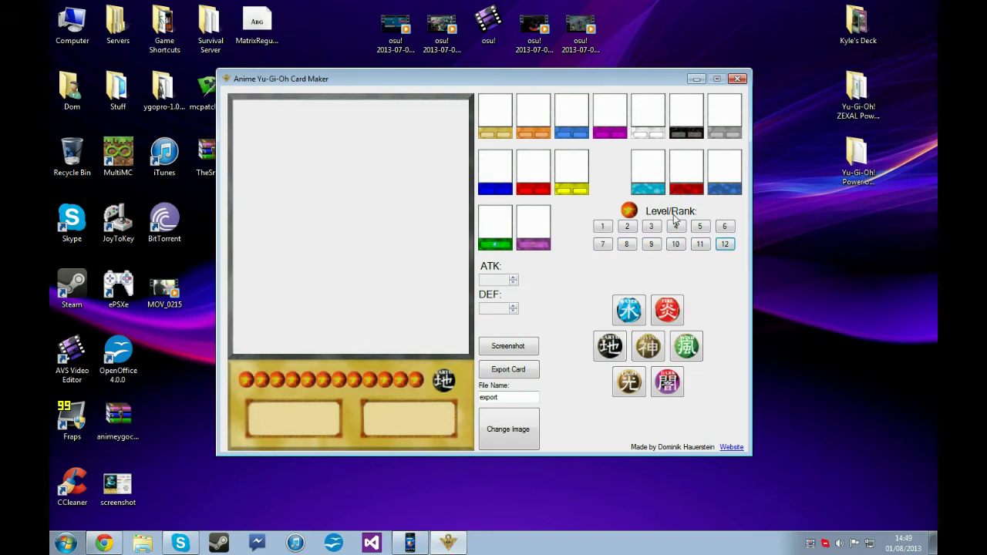
click(690, 123)
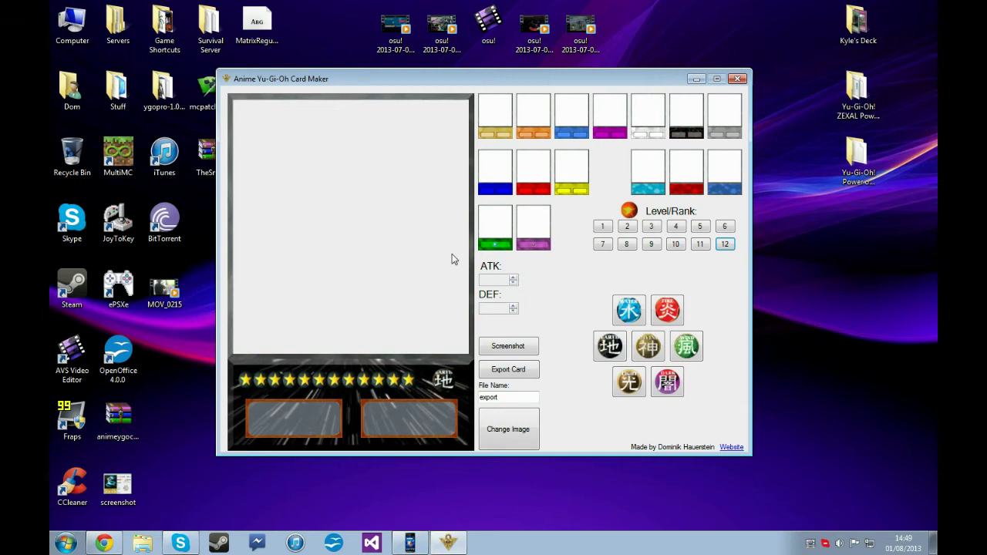
click(500, 108)
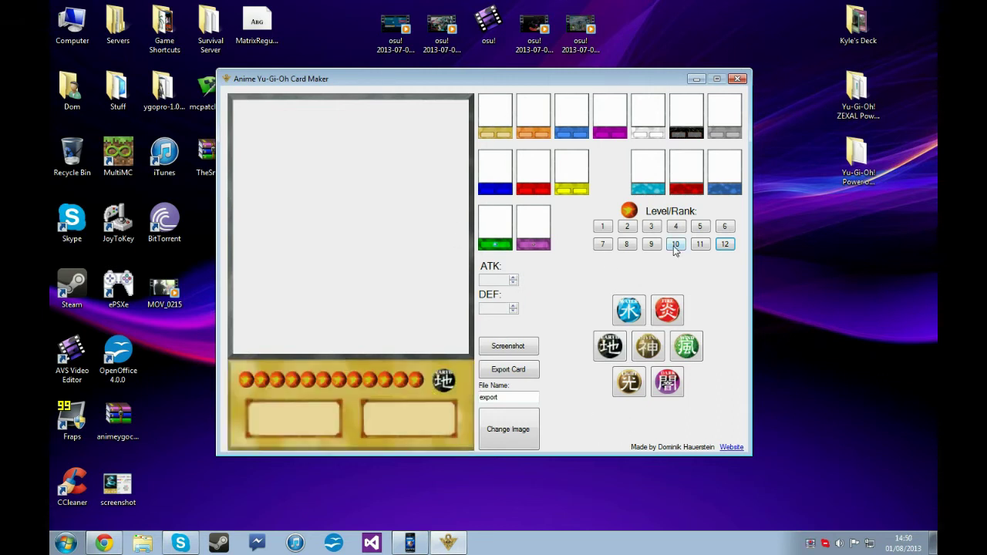
Set the card to level 5 with the EARTH attribute.
click(700, 228)
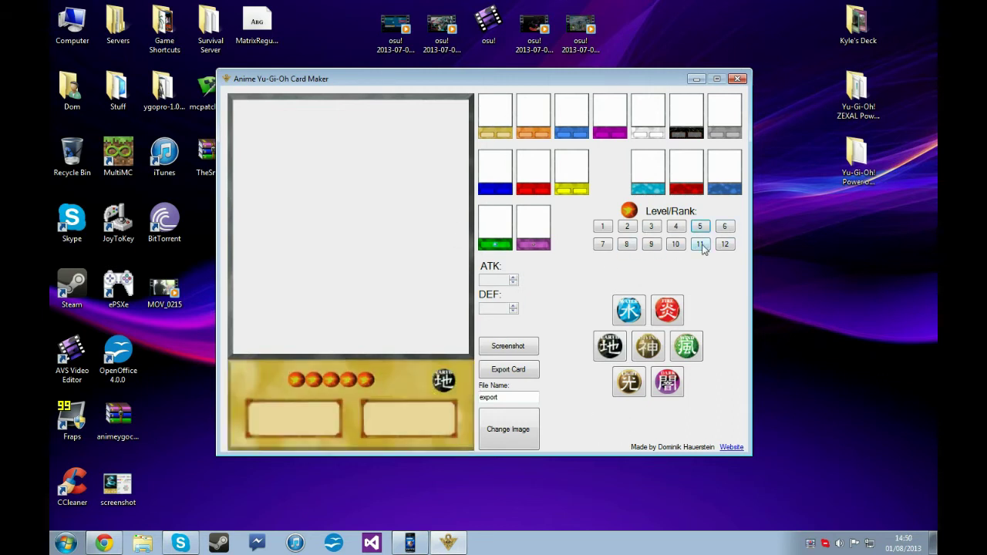
click(657, 351)
click(665, 383)
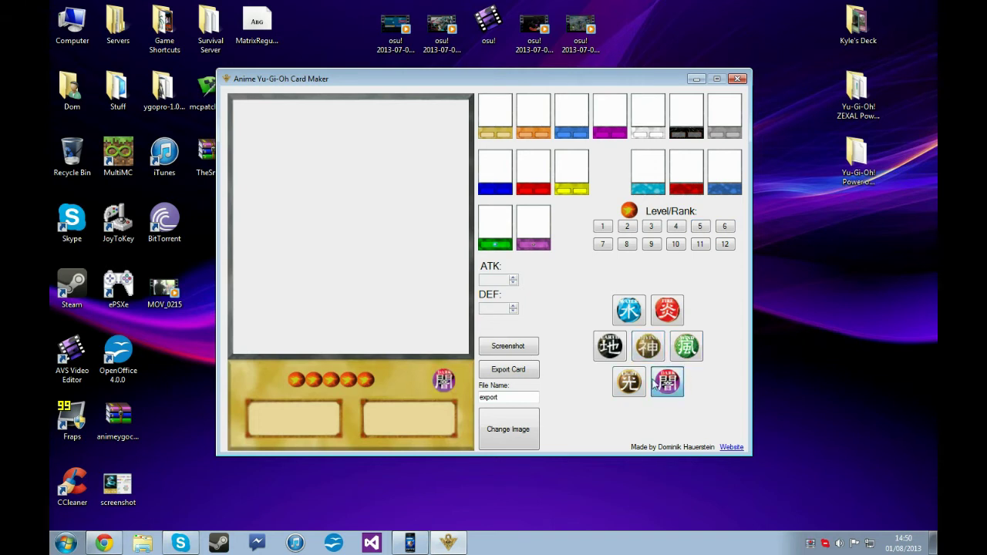
click(628, 382)
click(618, 356)
Step the ATK spin box up to 2200 and enter 1100 as DEF.
click(513, 283)
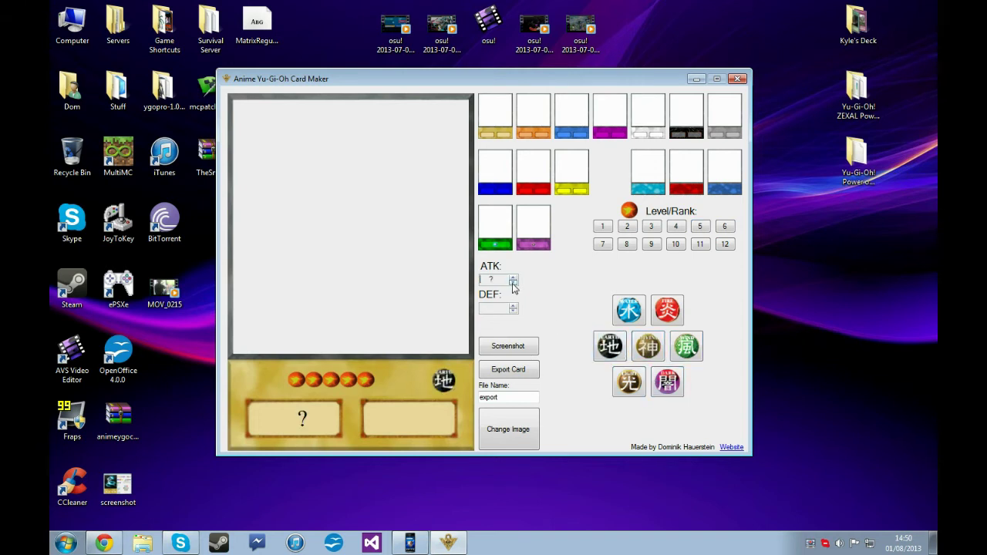
click(513, 282)
click(513, 282)
click(513, 281)
click(513, 282)
click(513, 281)
click(513, 282)
click(513, 281)
click(513, 282)
click(513, 282)
click(513, 282)
click(513, 281)
click(513, 281)
text(1100)
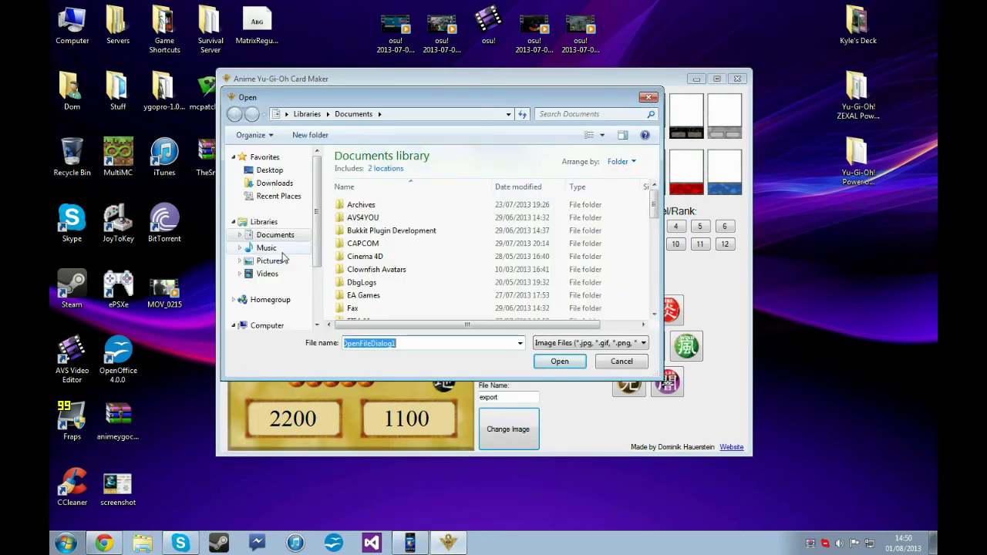
Use the cyan Doom Dragon picture from Pictures > Yu-Gi-Oh Cards > Card Images as artwork.
click(276, 261)
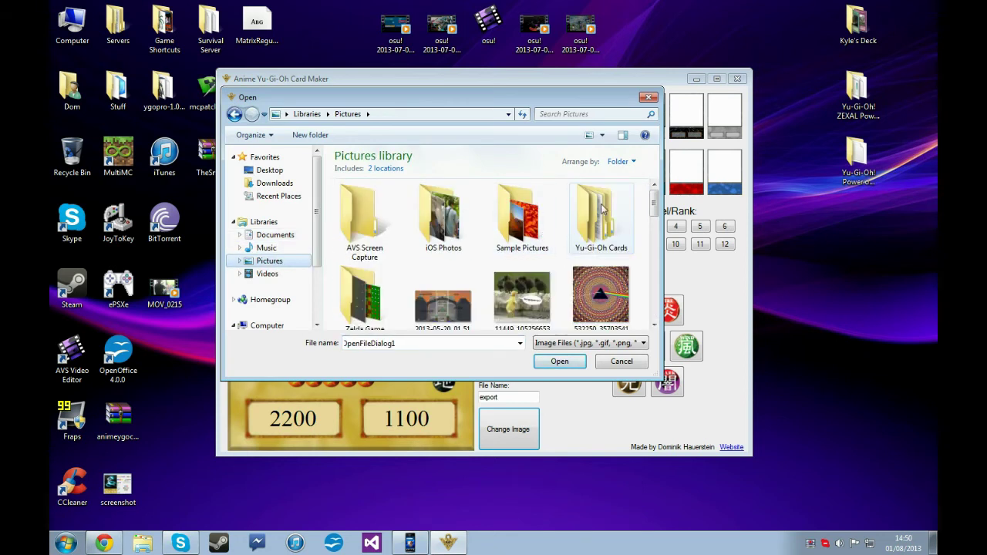
double_click(594, 216)
double_click(400, 224)
double_click(428, 210)
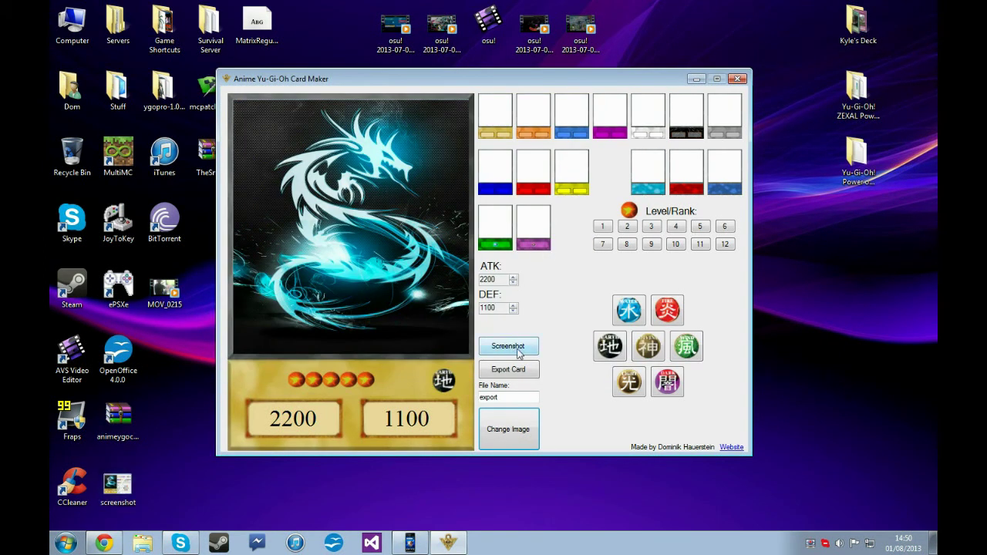
Name the export file 'mycard' and export the card image.
click(109, 521)
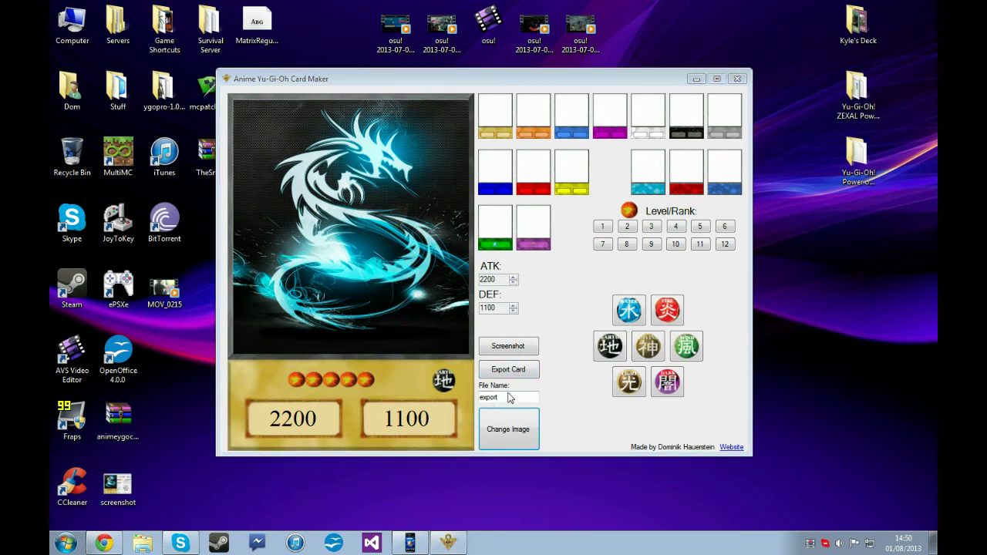
click(301, 385)
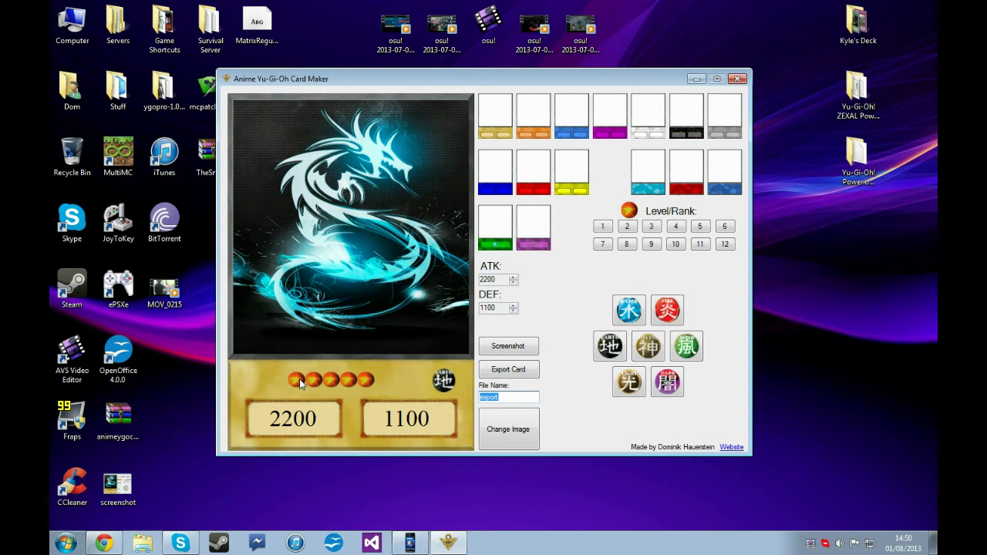
text(mycard)
click(509, 370)
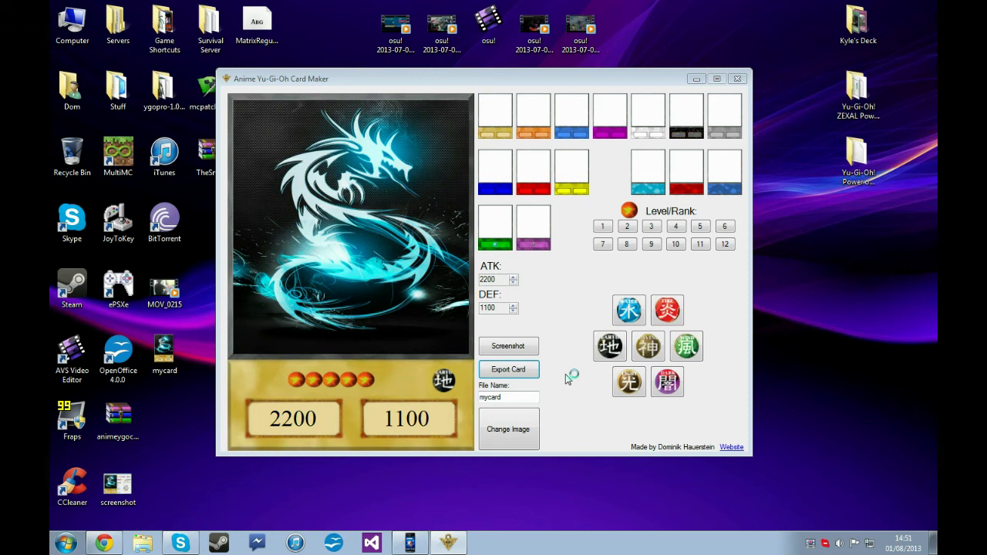
scroll(549, 220, up, 3)
scroll(547, 223, down, 1)
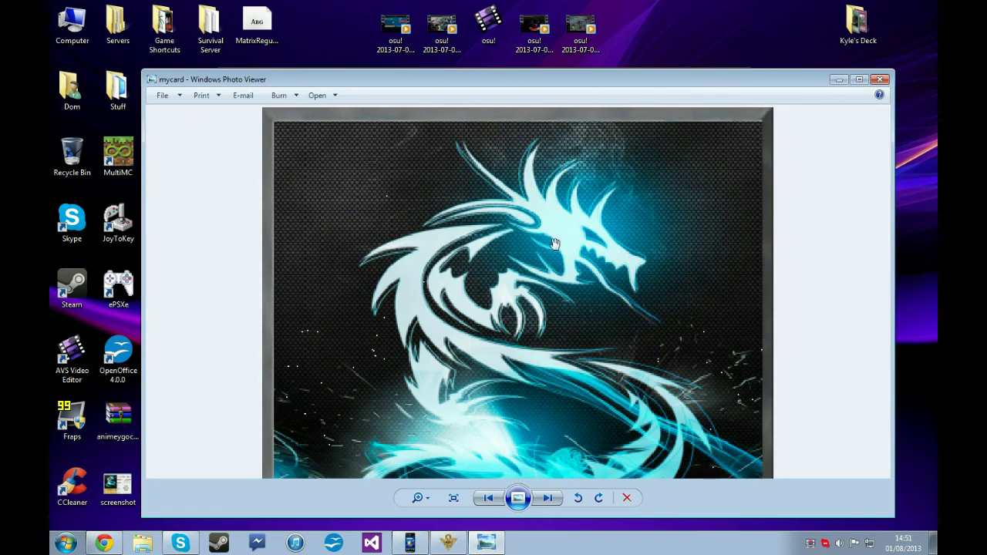
scroll(554, 244, down, 2)
scroll(559, 394, up, 3)
scroll(570, 308, down, 1)
scroll(565, 385, down, 2)
scroll(562, 384, up, 3)
scroll(514, 371, down, 2)
scroll(507, 344, down, 1)
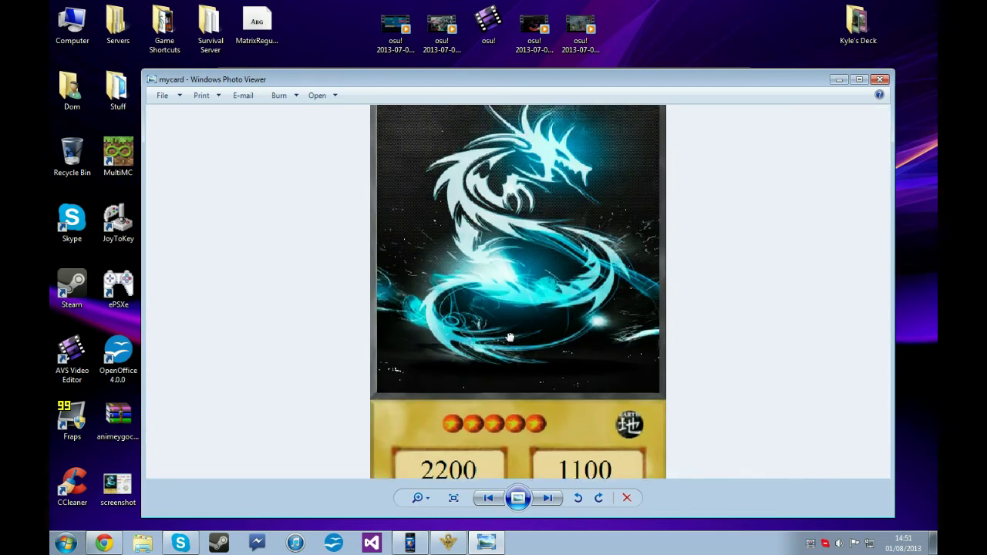
scroll(510, 337, up, 2)
drag(507, 370, 469, 132)
scroll(606, 440, down, 3)
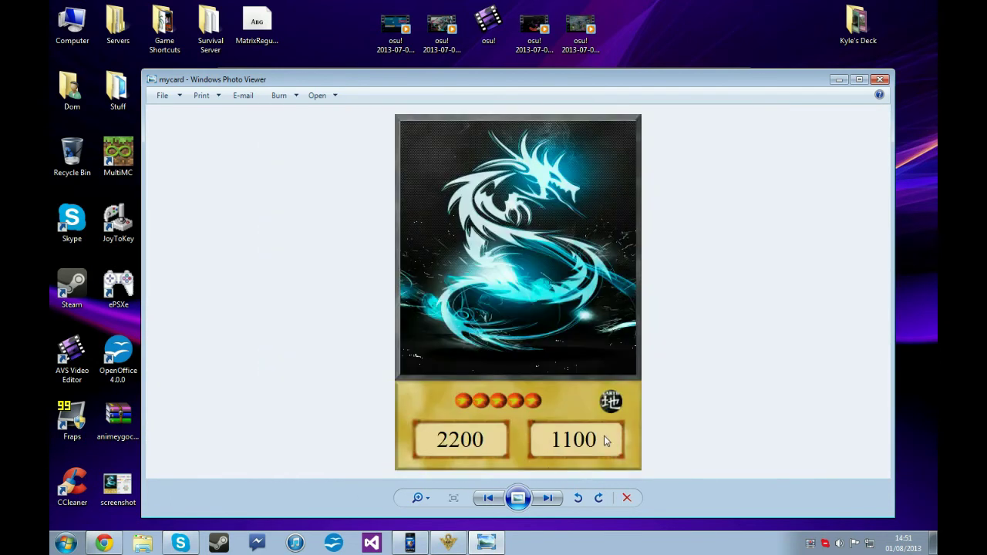
click(880, 80)
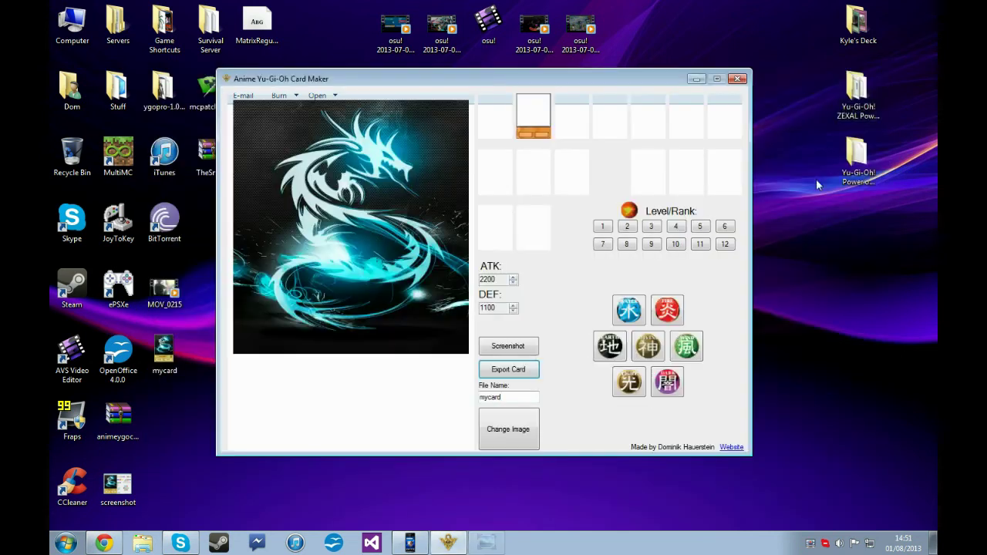
click(732, 448)
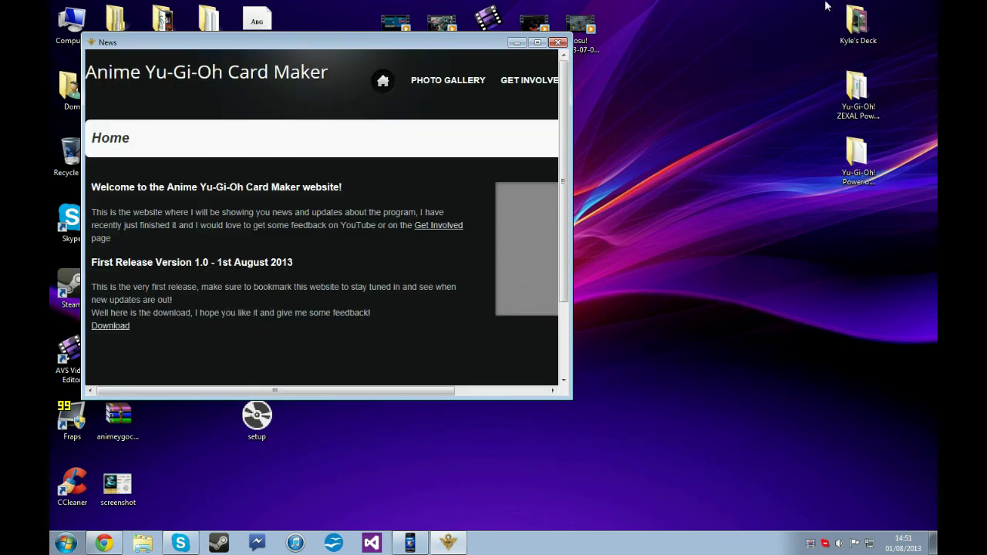
click(563, 43)
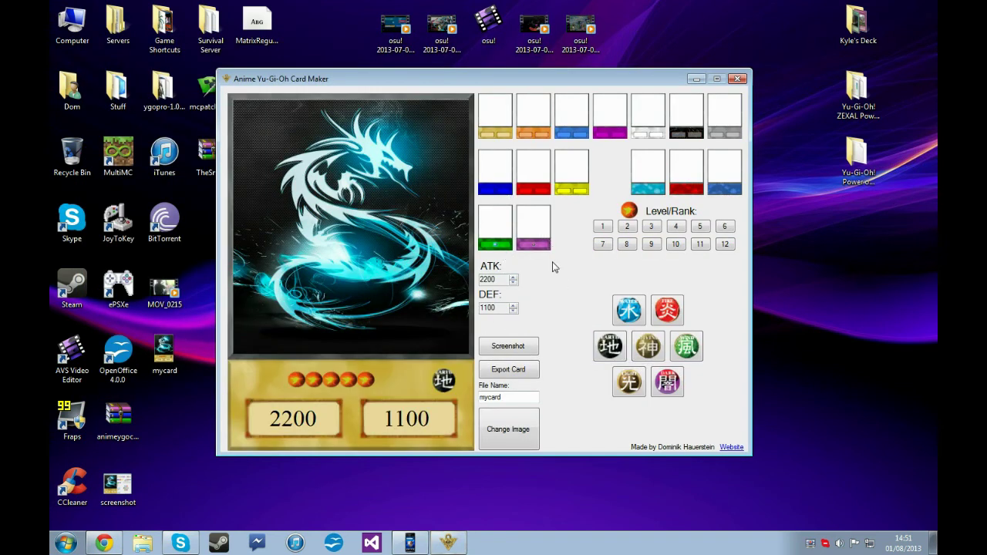
Preview the cyan, red, blue, dark red and yellow frame templates on the dragon card.
click(652, 174)
click(685, 175)
click(722, 177)
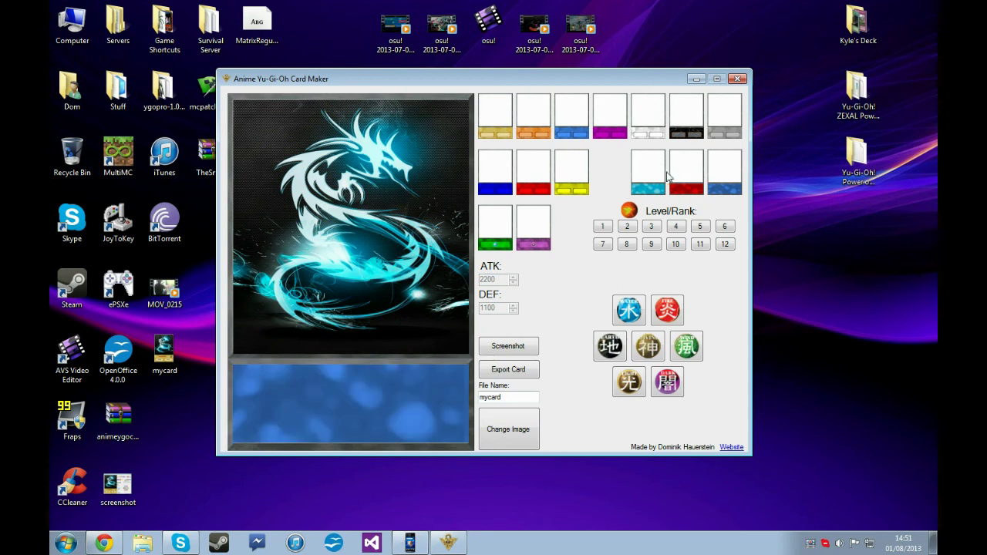
click(655, 178)
click(699, 166)
click(658, 169)
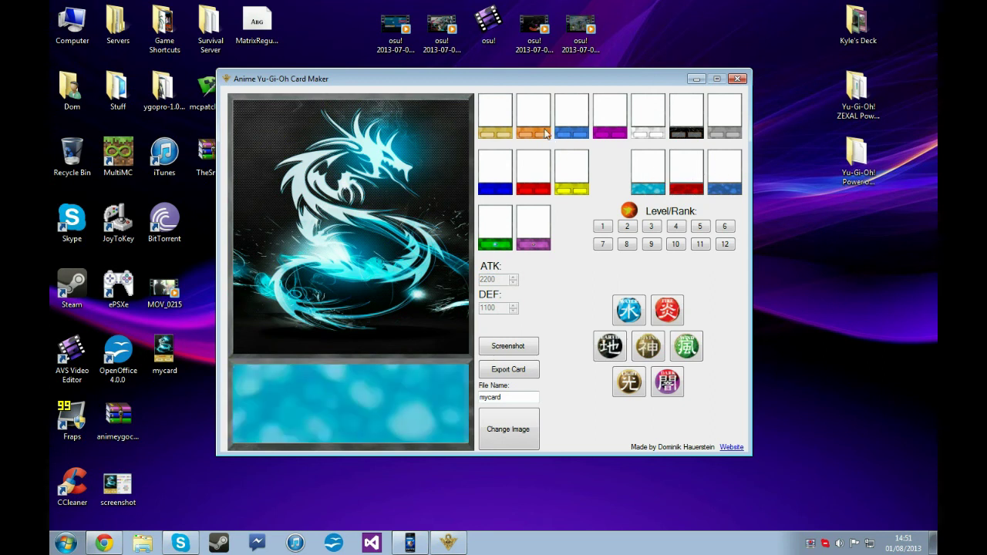
click(561, 174)
click(530, 189)
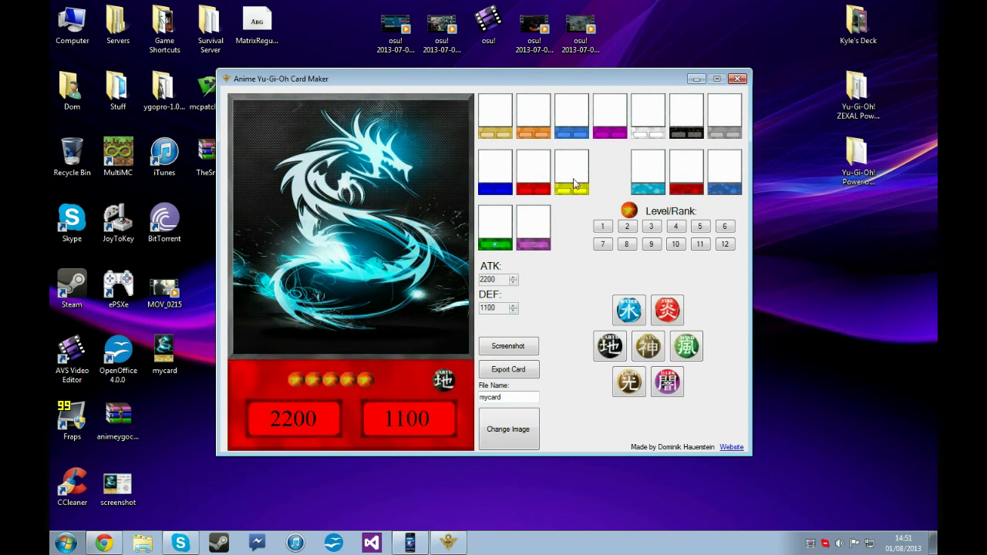
click(563, 188)
click(505, 187)
click(536, 238)
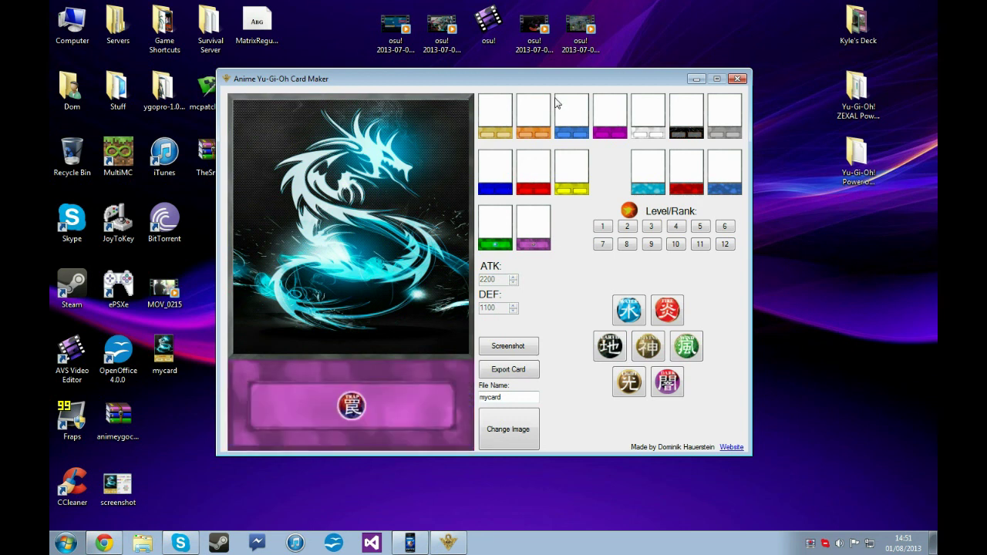
Preview purple, gold, orange, magenta, white and black frames, finishing on grey.
click(501, 129)
click(540, 119)
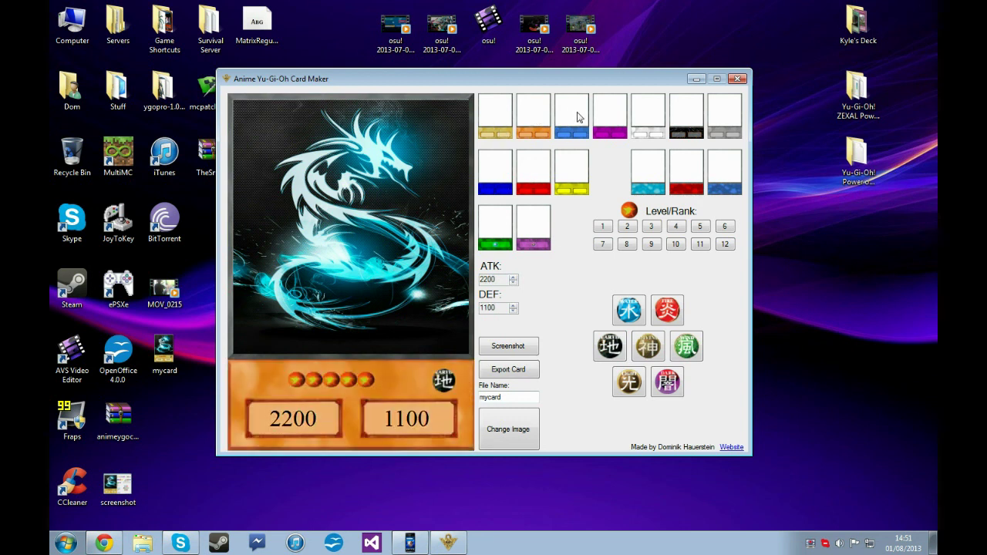
click(583, 117)
click(613, 112)
click(652, 110)
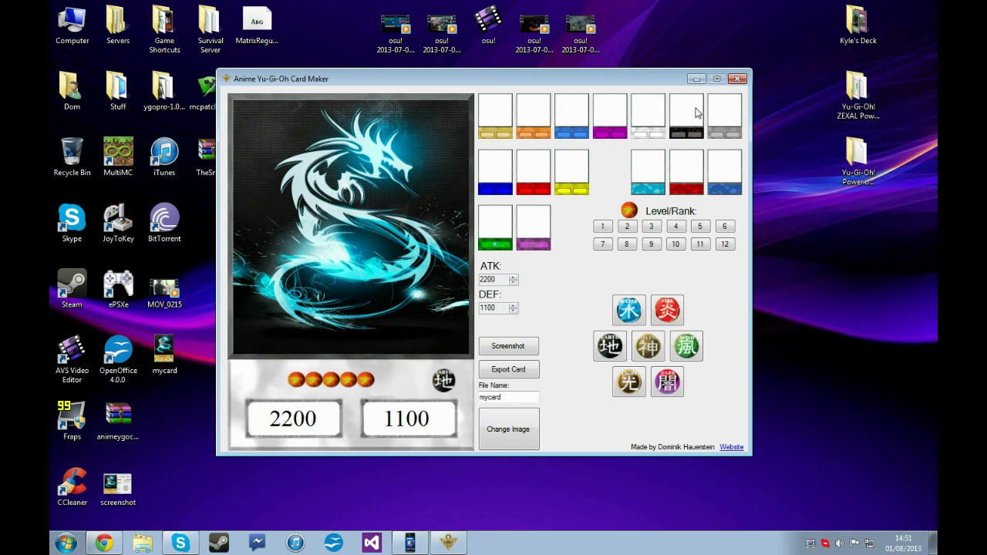
click(696, 112)
click(731, 119)
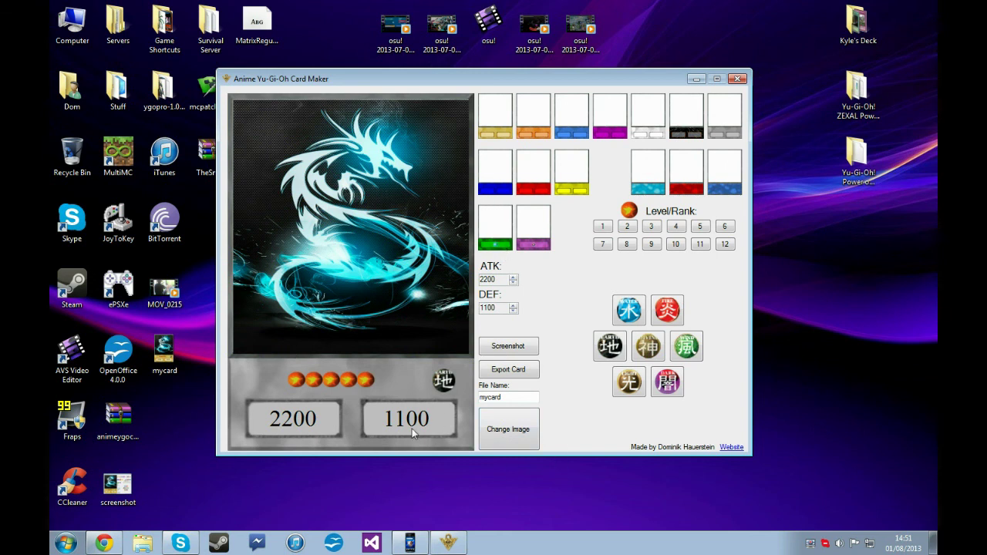
Select and then deselect the 'mycard' export file name text.
click(511, 398)
drag(528, 400, 354, 397)
click(519, 395)
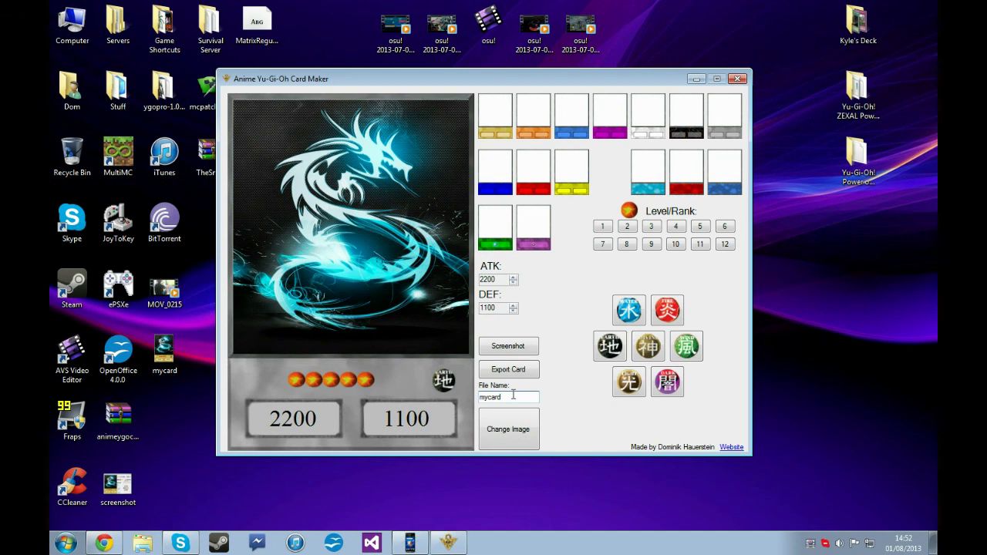